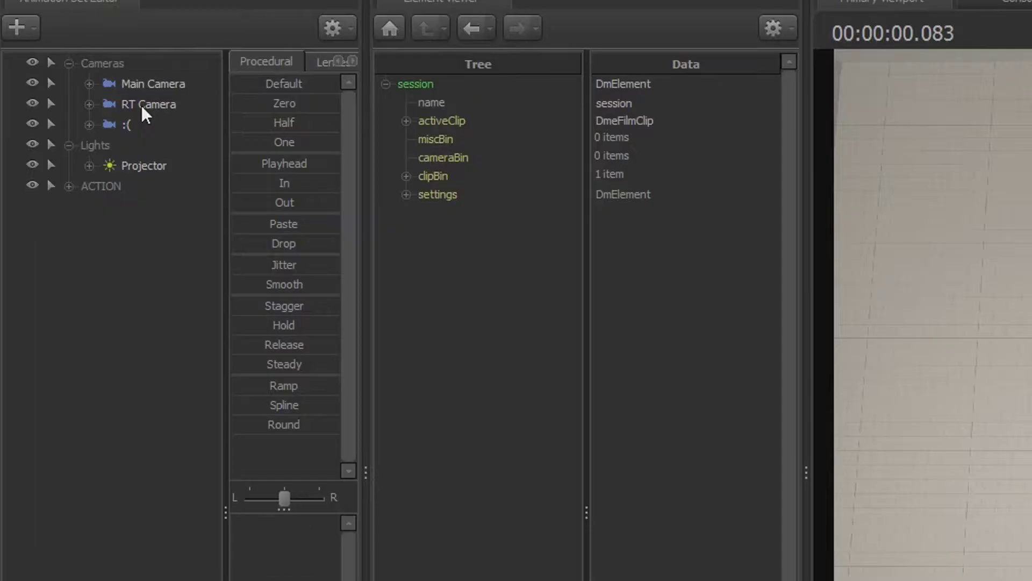
# Show the RT Camera's camera element in the Element Viewer and go up to its parent shot1 element.
pyautogui.rightClick(77, 102)
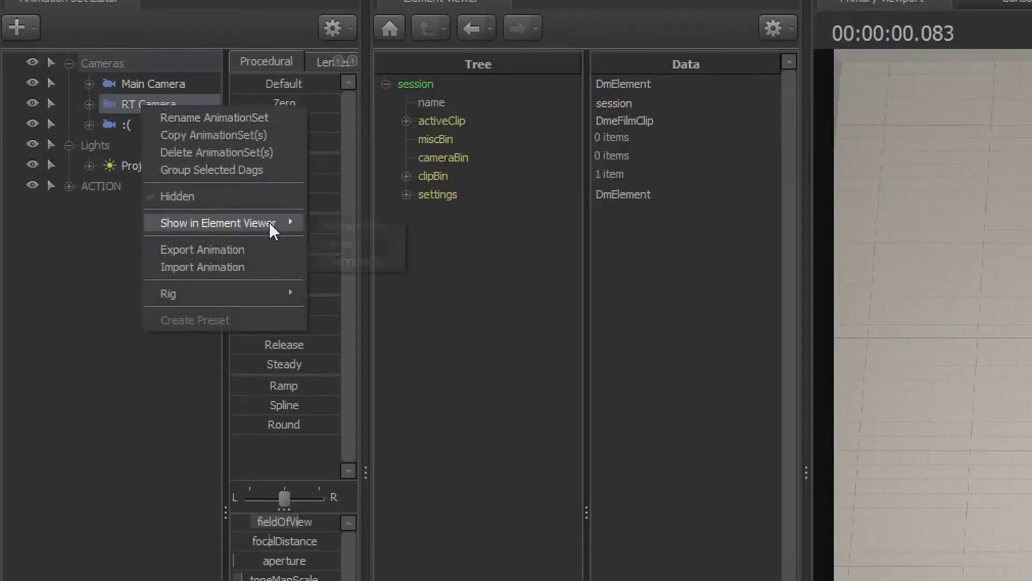
pyautogui.moveTo(269, 221)
pyautogui.click(372, 243)
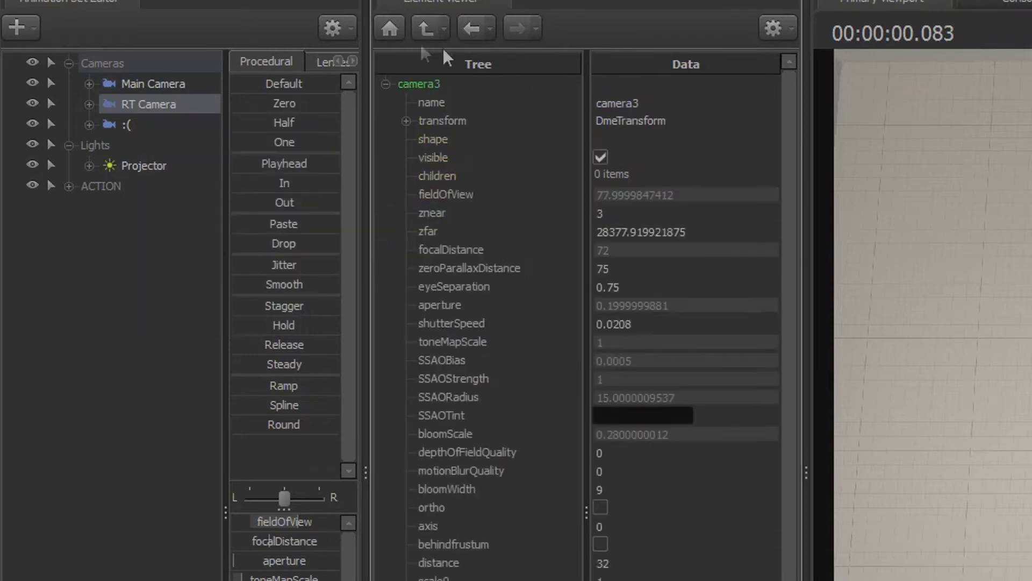
pyautogui.click(419, 38)
pyautogui.click(418, 38)
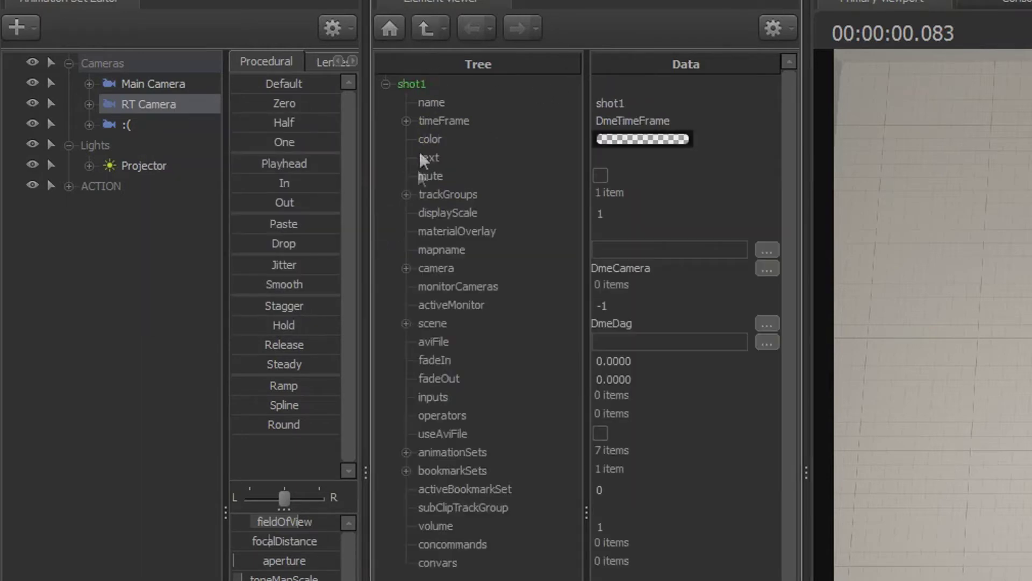
# Expand the scene's children down to the Cameras group and copy the camera3 element.
pyautogui.click(406, 323)
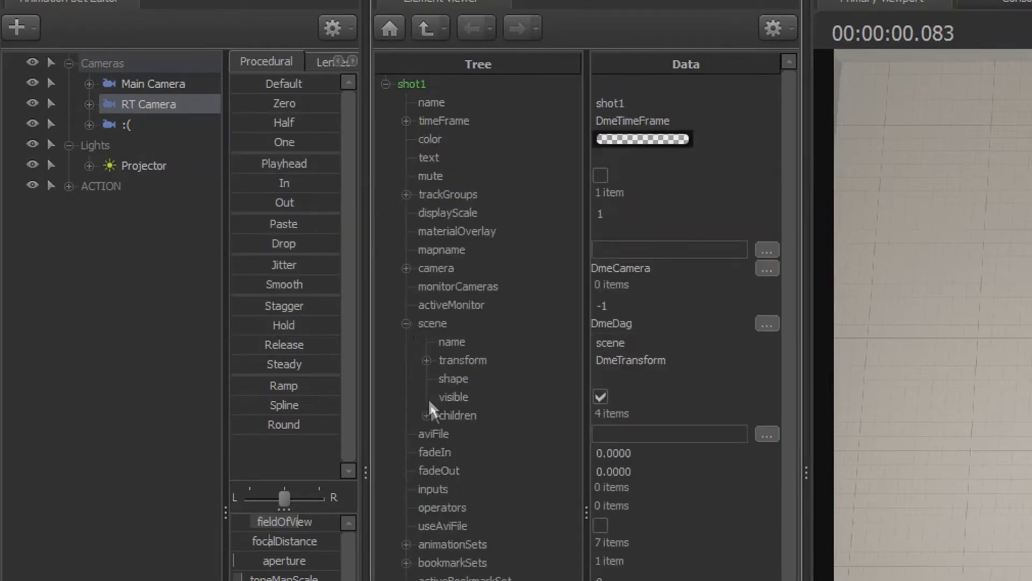
pyautogui.click(426, 415)
pyautogui.click(448, 435)
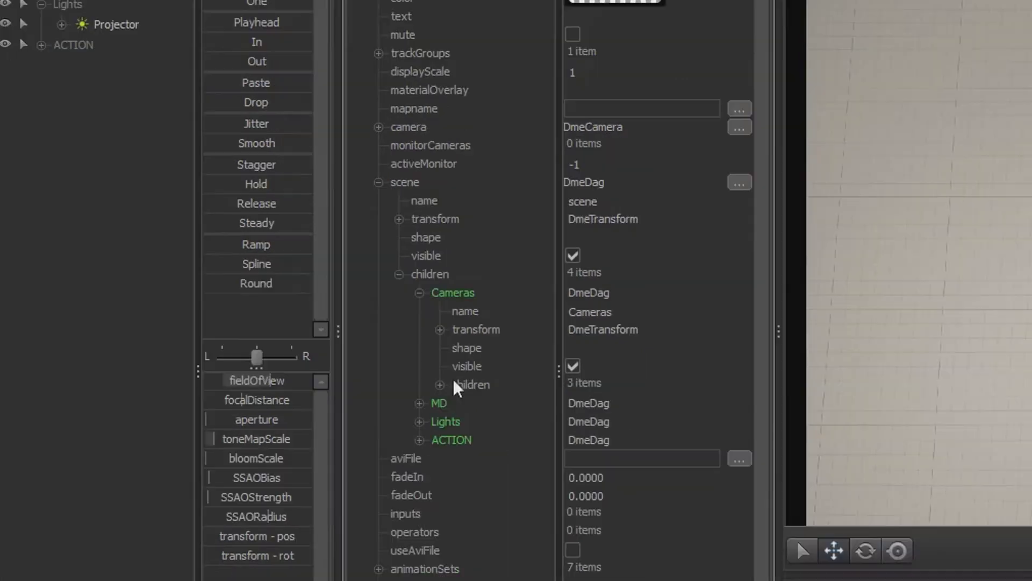
pyautogui.click(454, 383)
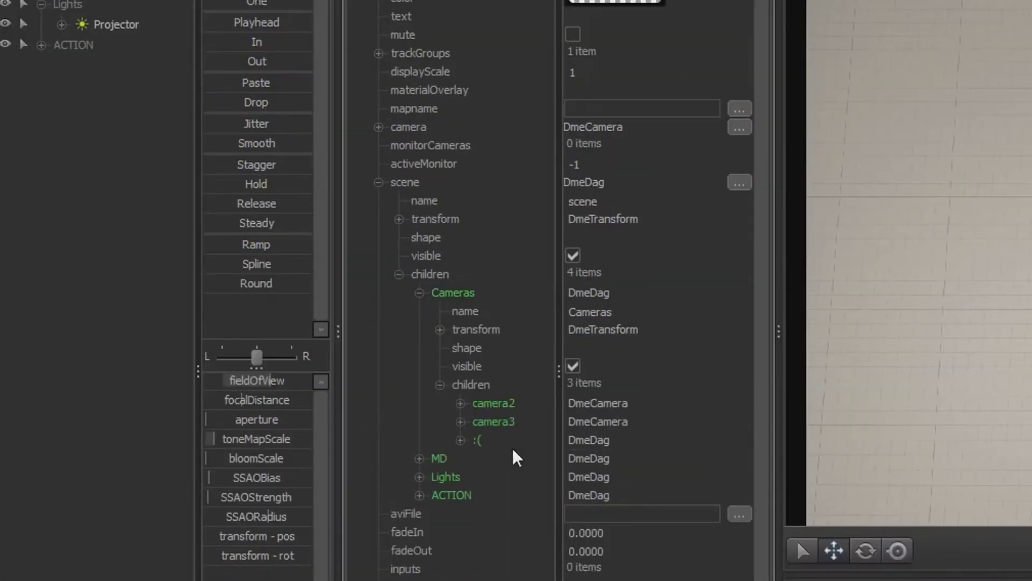
pyautogui.click(493, 428)
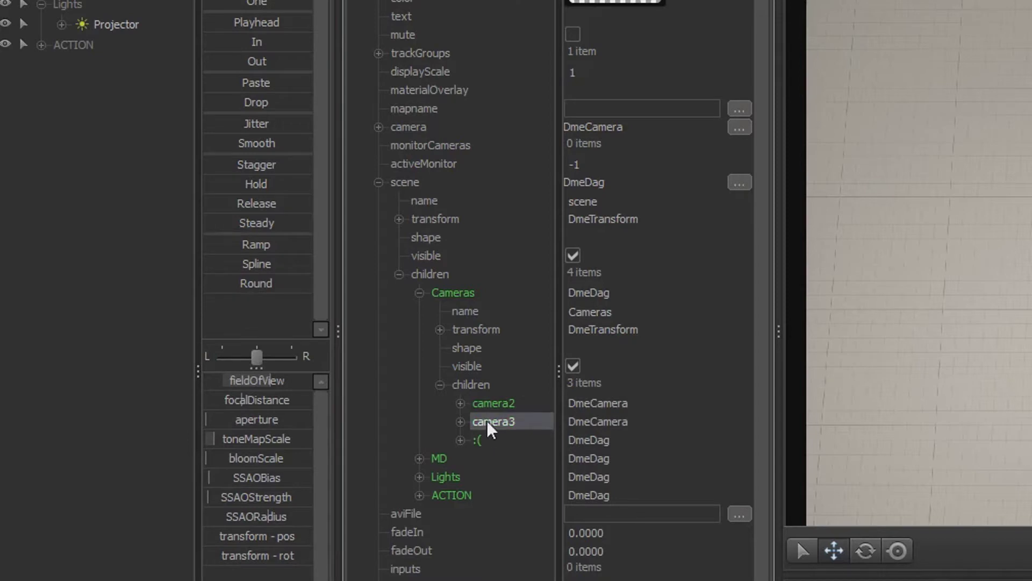
pyautogui.rightClick(486, 420)
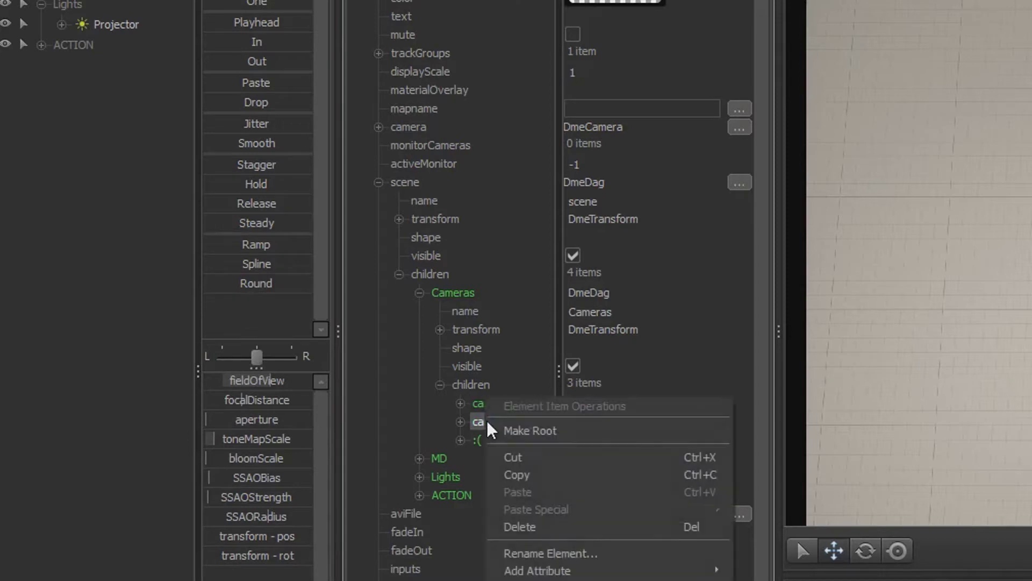
pyautogui.click(538, 474)
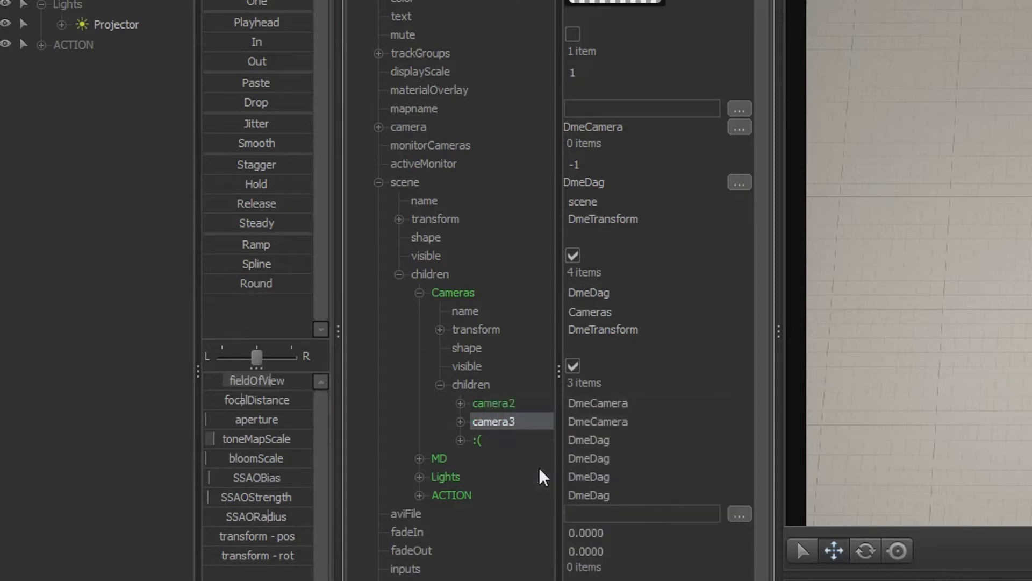
# Collapse the scene element, paste camera3 as a reference into shot1's monitorCameras, and expand that array.
pyautogui.click(379, 182)
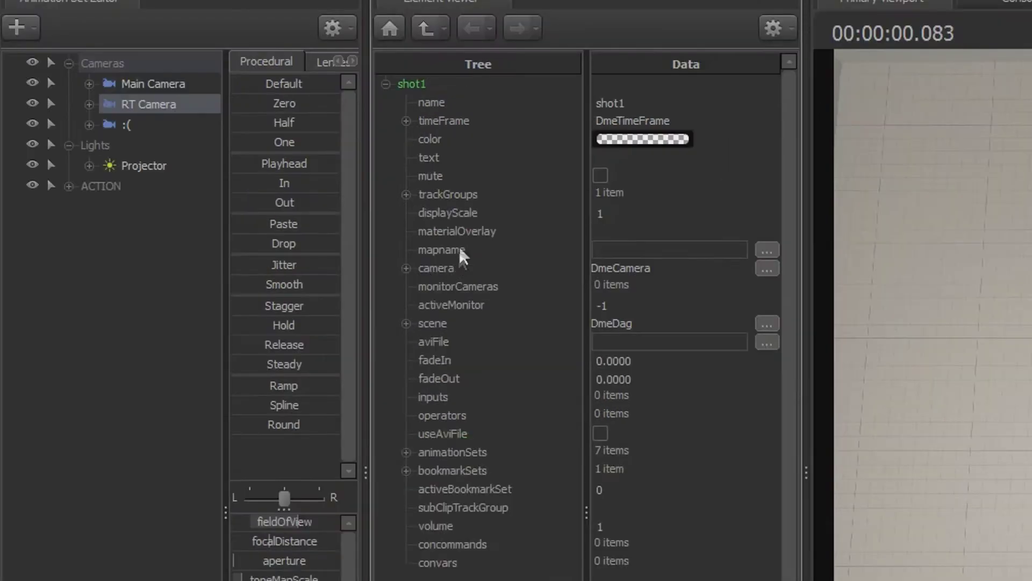
pyautogui.rightClick(457, 285)
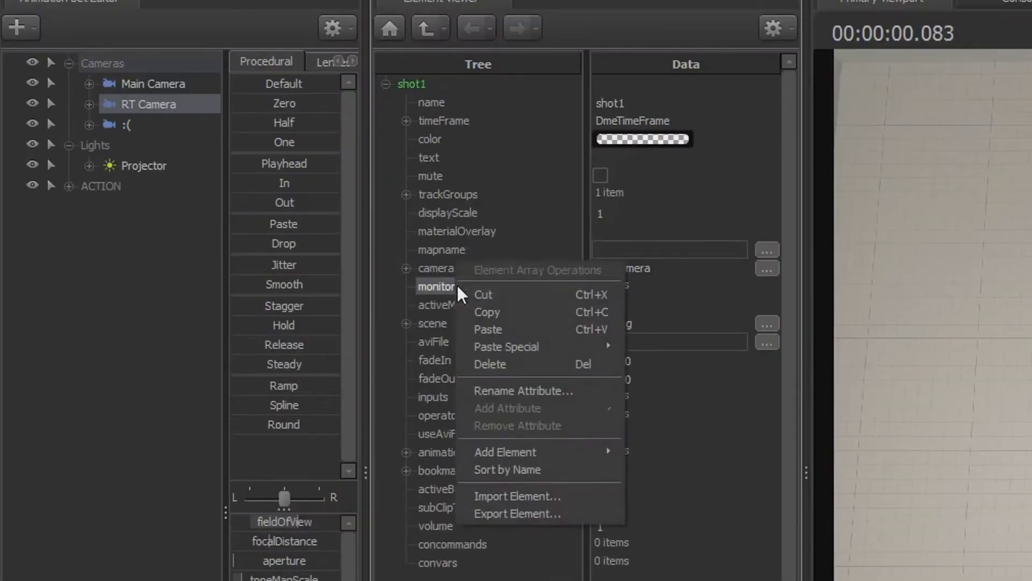
pyautogui.moveTo(538, 347)
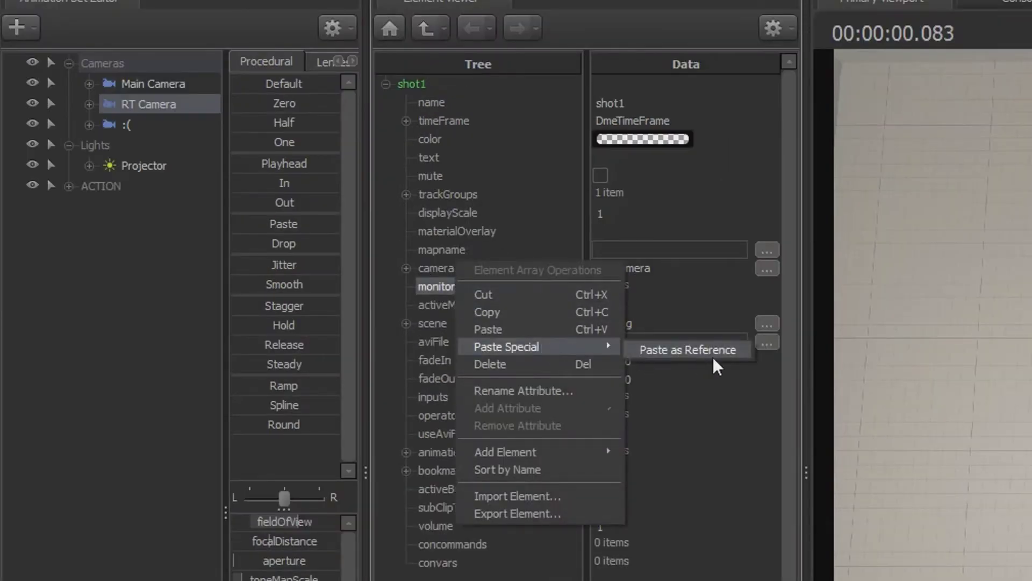
pyautogui.click(713, 357)
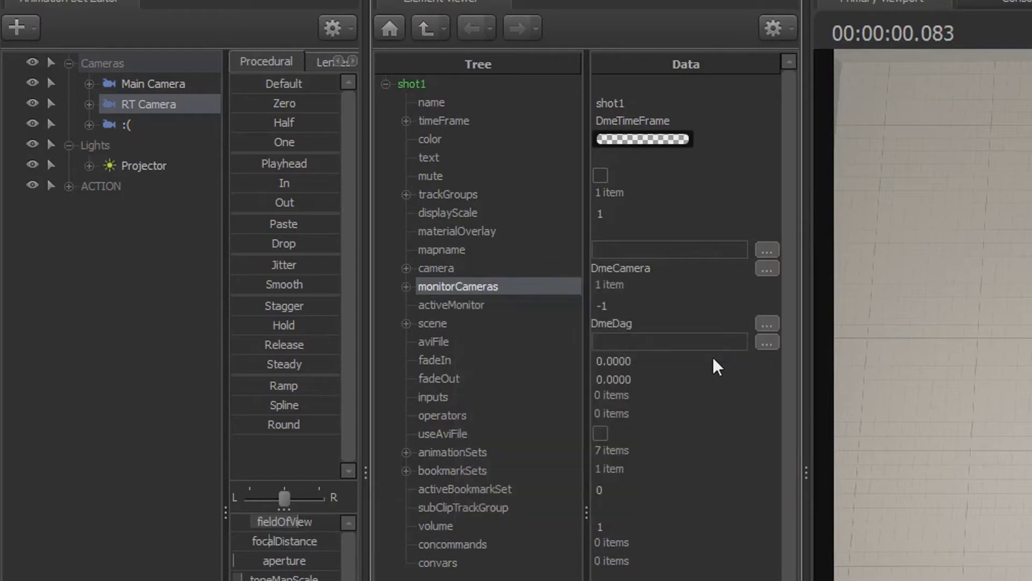
pyautogui.click(405, 286)
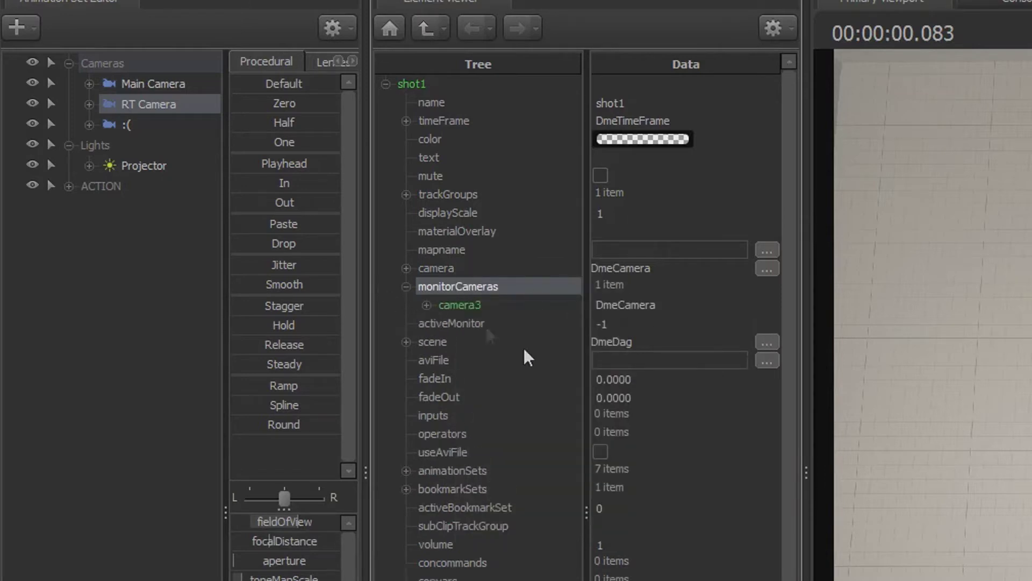
# Set shot1's activeMonitor attribute to 0.
pyautogui.click(648, 324)
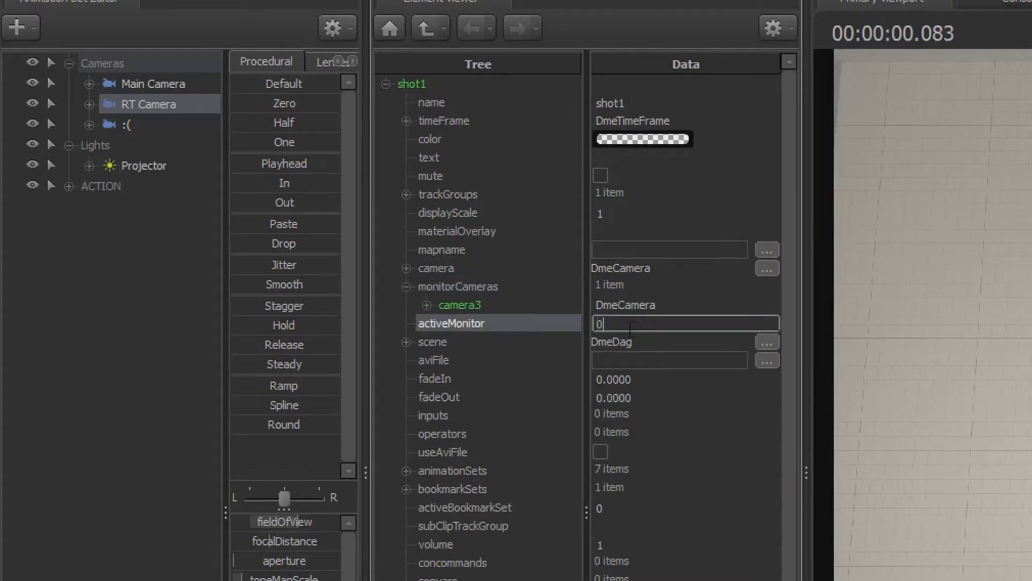
pyautogui.write('0')
pyautogui.press('Return')
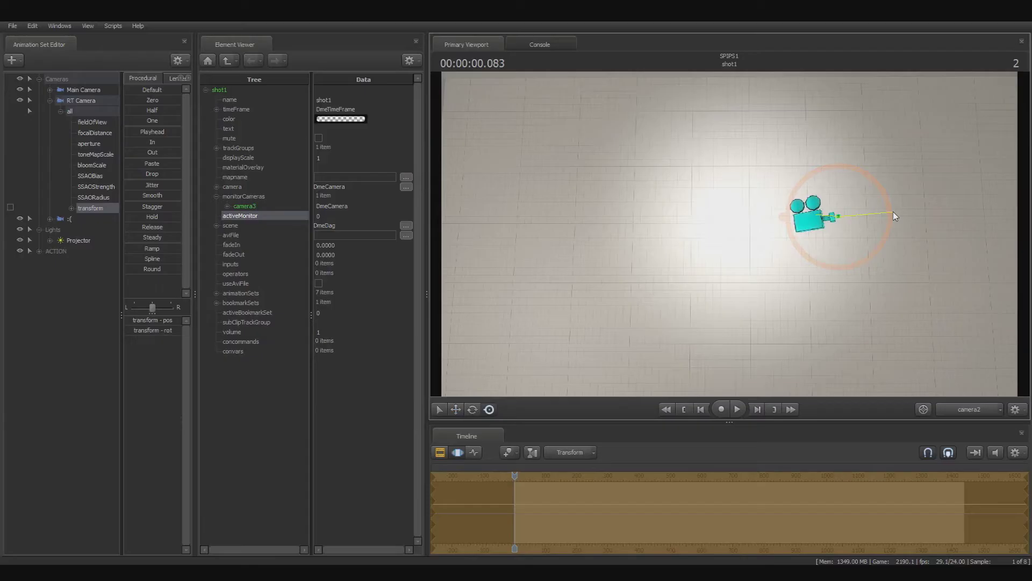
# Reposition and turn the RT Camera toward the lit wall patch, then collapse its controls in the animation set list.
pyautogui.moveTo(894, 216); pyautogui.dragTo(846, 241)
pyautogui.click(68, 110)
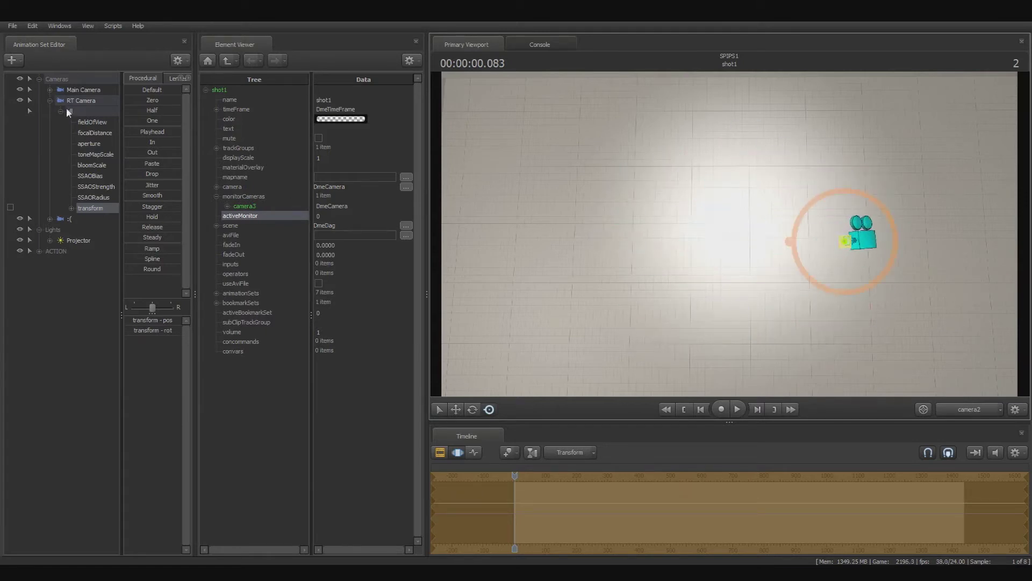
pyautogui.click(44, 99)
pyautogui.click(49, 100)
pyautogui.click(73, 183)
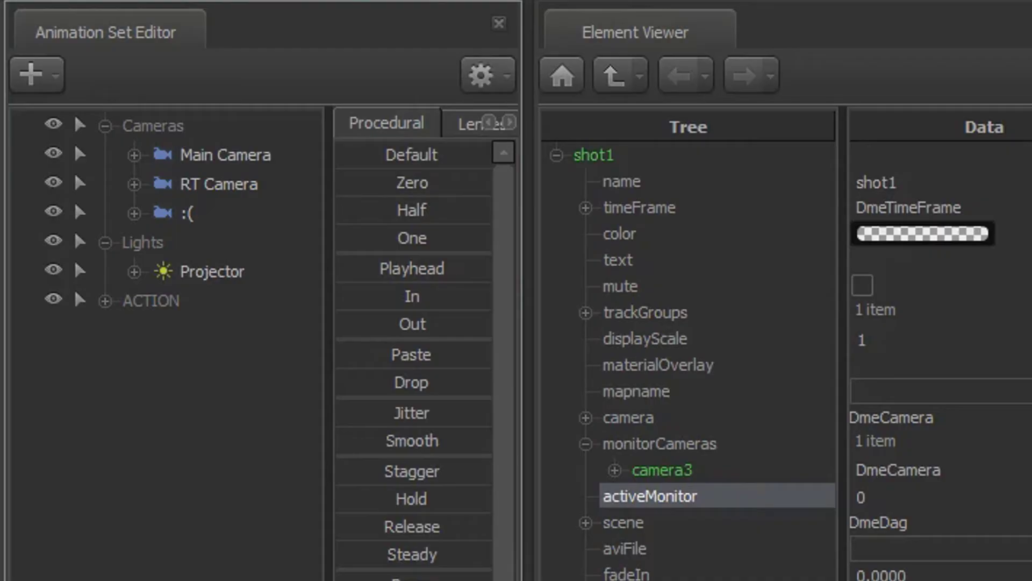
# Show the Projector's light element in the Element Viewer.
pyautogui.click(235, 280)
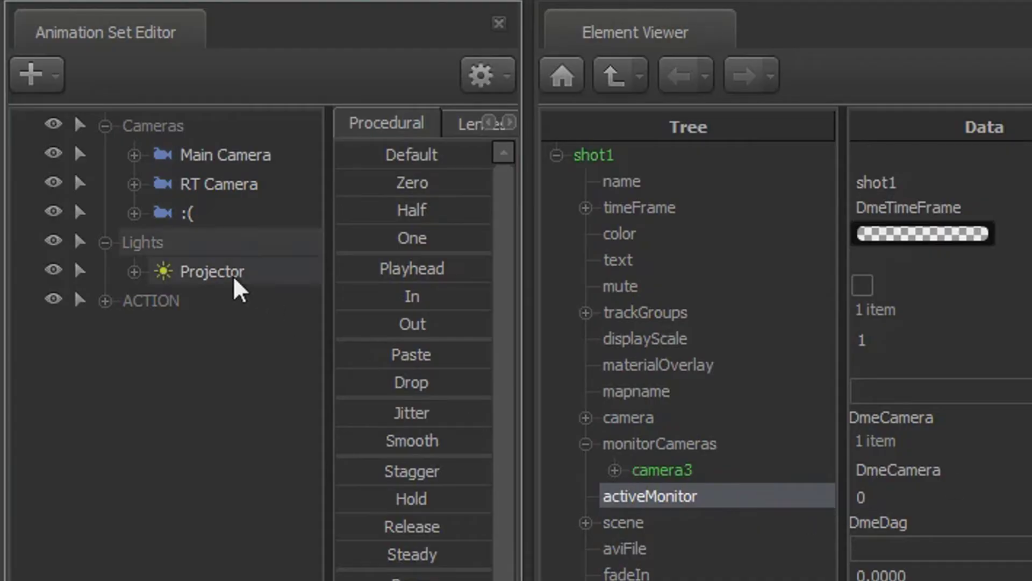
pyautogui.rightClick(235, 280)
pyautogui.moveTo(462, 443)
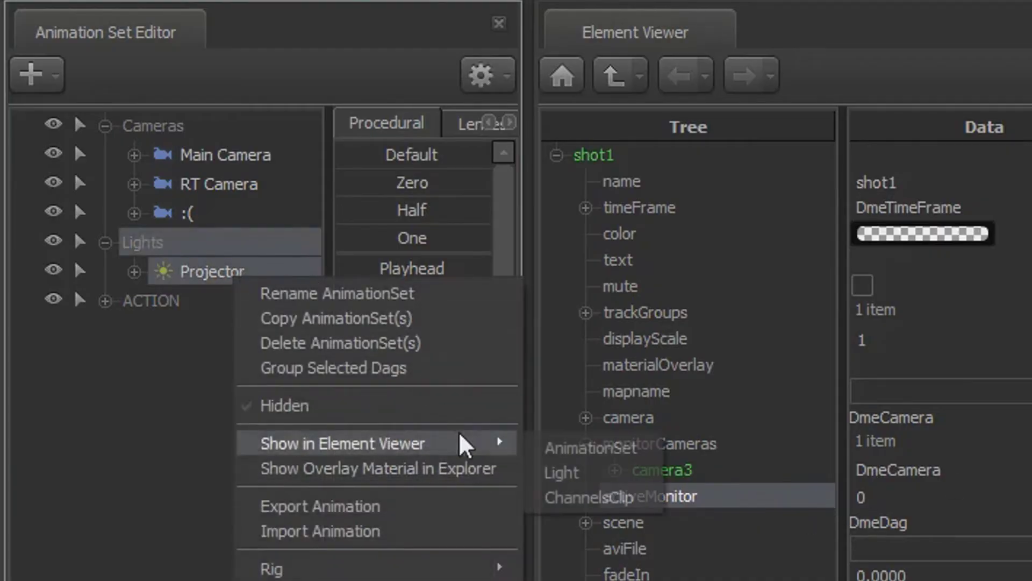
pyautogui.click(538, 472)
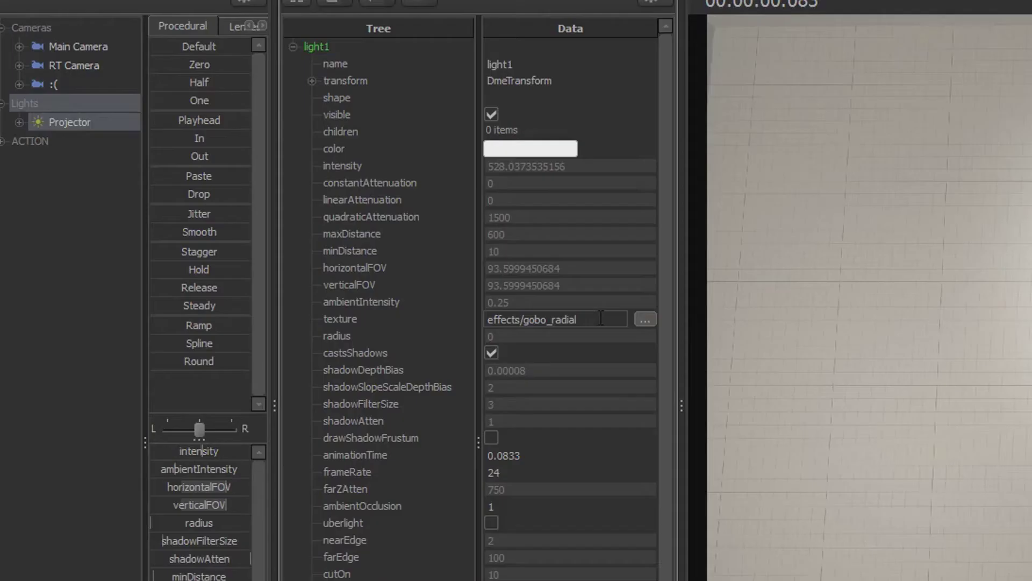
# Replace the Projector light's texture with _rt_camera and enable its uberlight option.
pyautogui.click(619, 319)
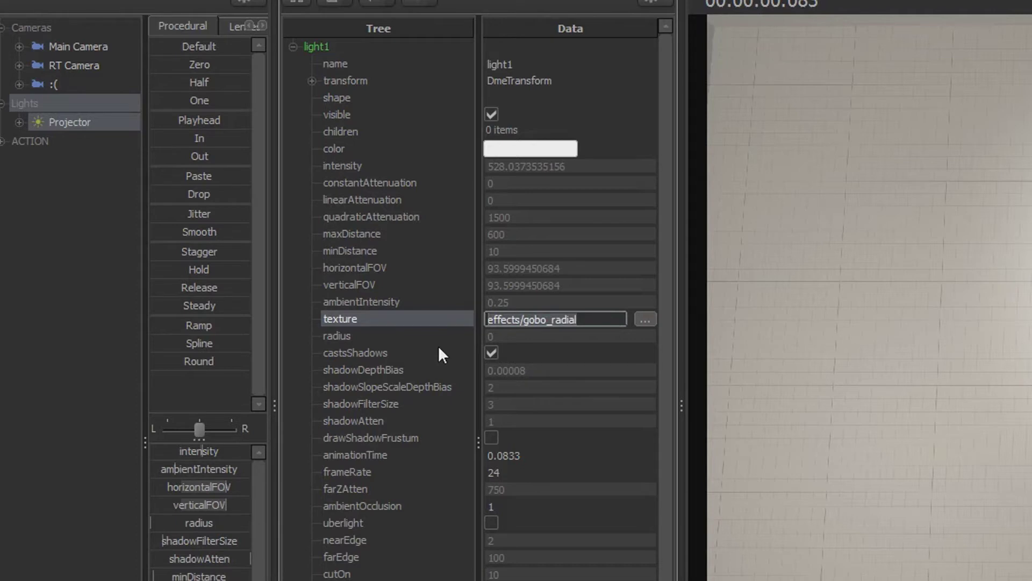
pyautogui.hotkey('ctrl', 'a')
pyautogui.press('BackSpace')
pyautogui.write('_rt_camera')
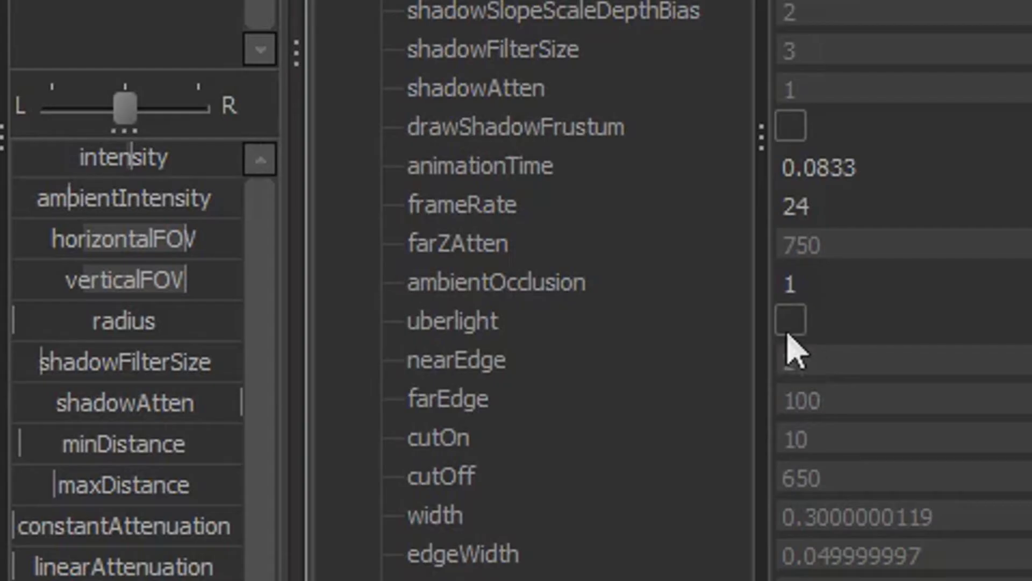
pyautogui.click(495, 526)
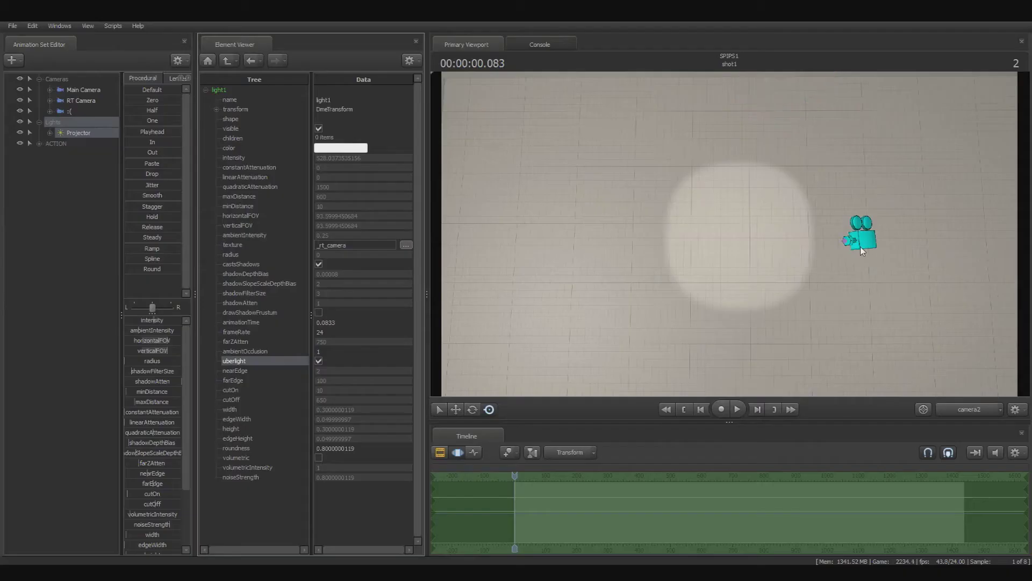
# Move the RT Camera to the edge of the projected patch and rotate it to change the projected image.
pyautogui.keyDown('ctrl'); pyautogui.click(861, 246); pyautogui.keyUp('ctrl')
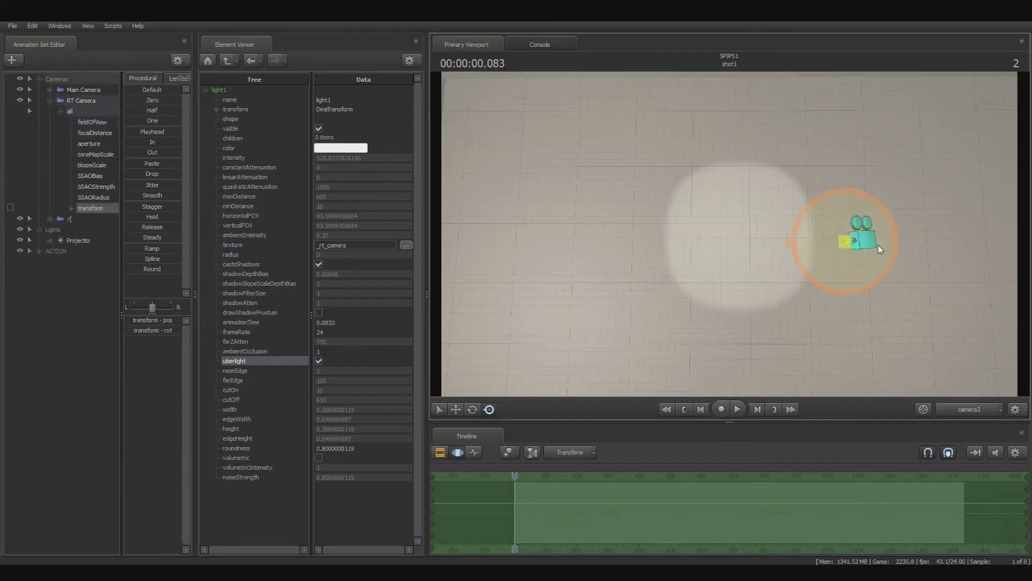
pyautogui.moveTo(877, 244); pyautogui.dragTo(856, 286)
pyautogui.moveTo(785, 292); pyautogui.dragTo(826, 289)
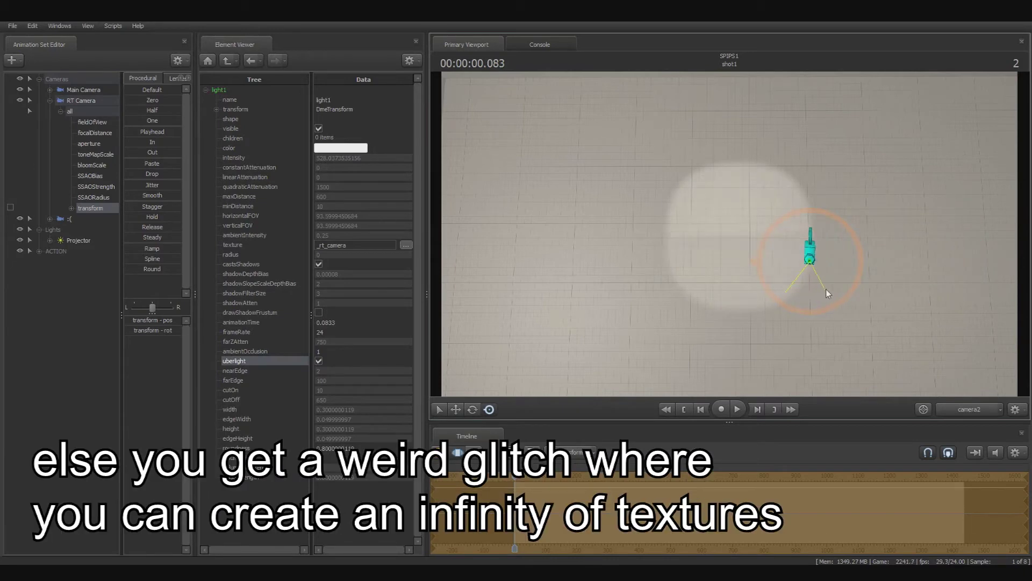
# Raise the RT Camera's fieldOfView to its maximum.
pyautogui.click(90, 134)
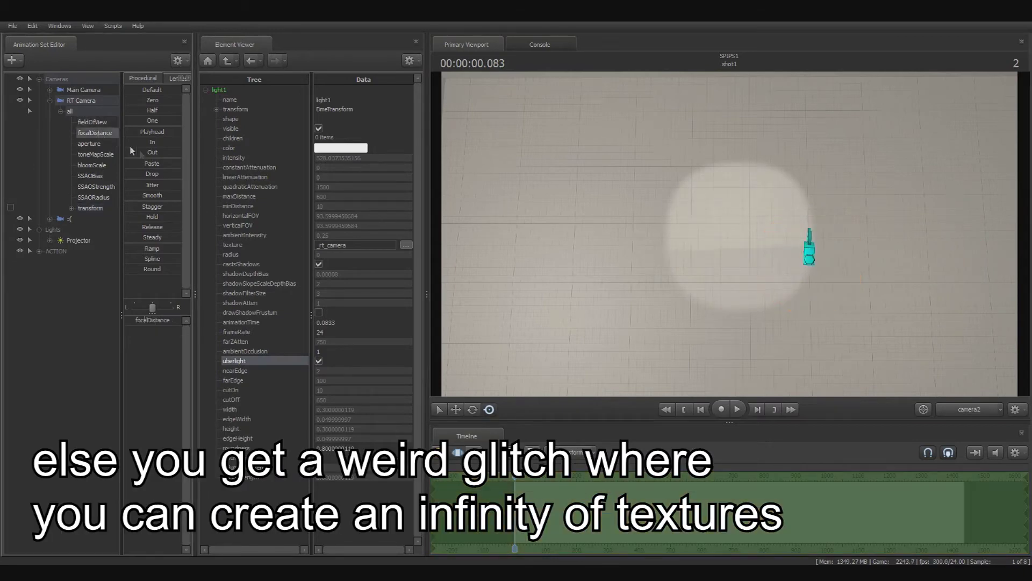
pyautogui.press('Up')
pyautogui.moveTo(156, 323); pyautogui.dragTo(469, 327)
# Switch the viewport to the work camera and reorient the RT Camera while viewing its wall projection up close.
pyautogui.click(805, 260)
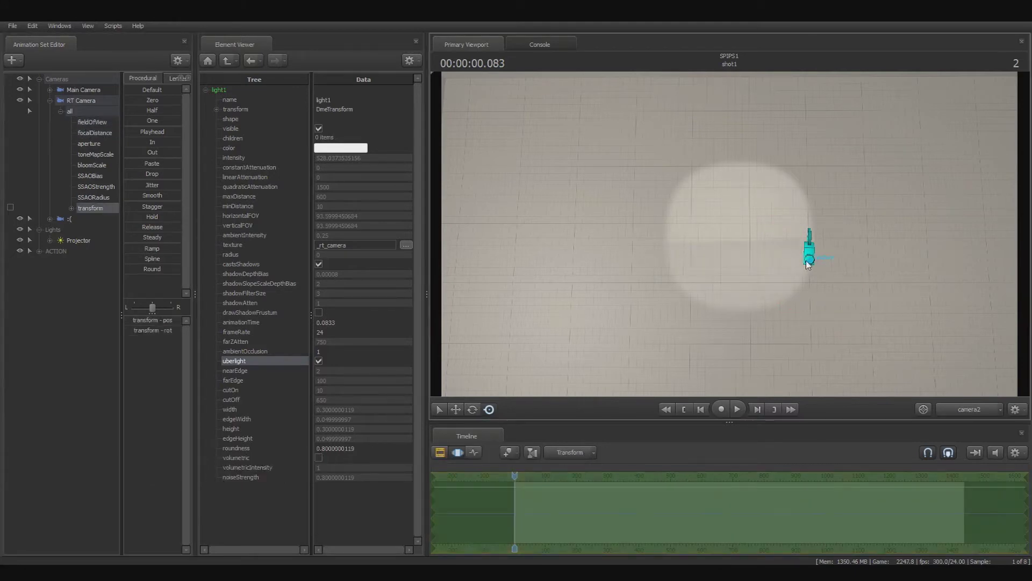
pyautogui.press('Tab')
pyautogui.moveTo(850, 271); pyautogui.dragTo(760, 232)
pyautogui.press('s')
pyautogui.press('w')
pyautogui.press('w')
pyautogui.press('s')
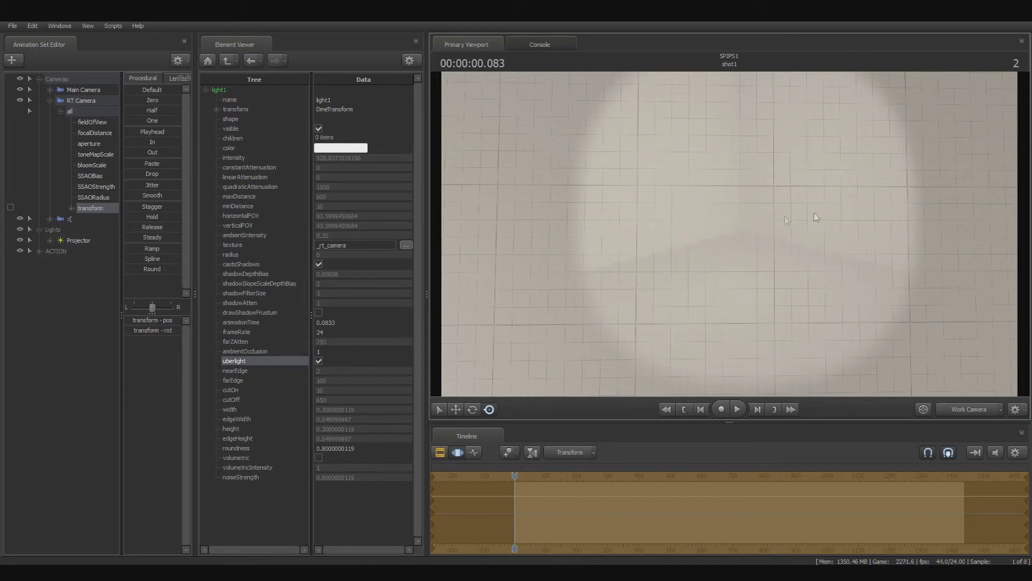
# Move the RT Camera down from the wall projection to a spot beside the personality sphere.
pyautogui.moveTo(777, 221)
pyautogui.mouseDown()
pyautogui.moveTo(781, 256)
pyautogui.moveTo(772, 237)
pyautogui.mouseUp()
pyautogui.press('s')
pyautogui.press('w')
pyautogui.press('s')
pyautogui.press('w')
pyautogui.moveTo(651, 218); pyautogui.dragTo(730, 236)
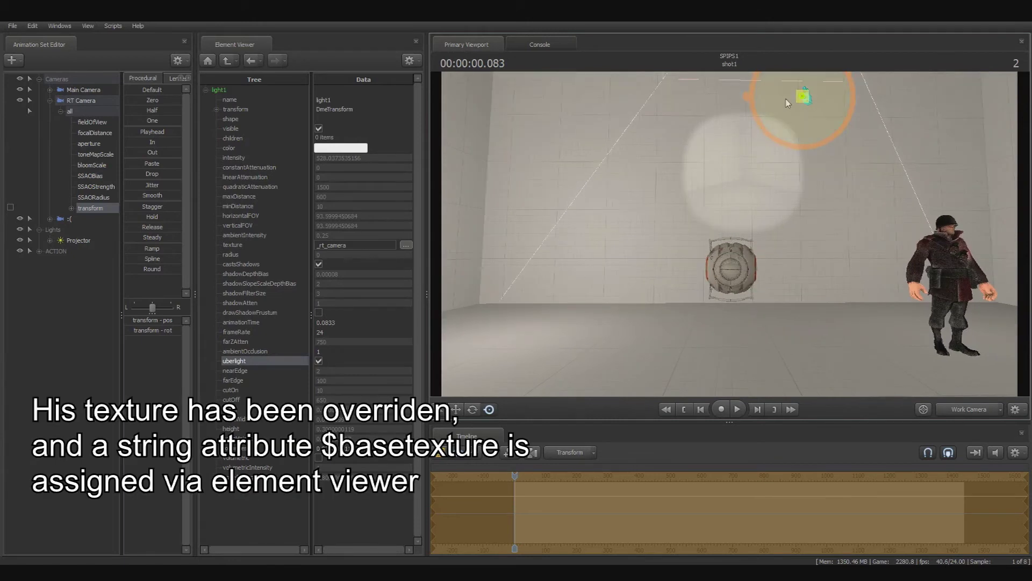
pyautogui.moveTo(791, 99)
pyautogui.mouseDown()
pyautogui.moveTo(796, 153)
pyautogui.moveTo(740, 246)
pyautogui.moveTo(641, 265)
pyautogui.moveTo(626, 253)
pyautogui.moveTo(684, 213)
pyautogui.moveTo(662, 211)
pyautogui.moveTo(625, 219)
pyautogui.moveTo(774, 230)
pyautogui.moveTo(720, 238)
pyautogui.moveTo(718, 214)
pyautogui.moveTo(734, 226)
pyautogui.moveTo(774, 223)
pyautogui.mouseUp()
pyautogui.press('w')
pyautogui.press('w')
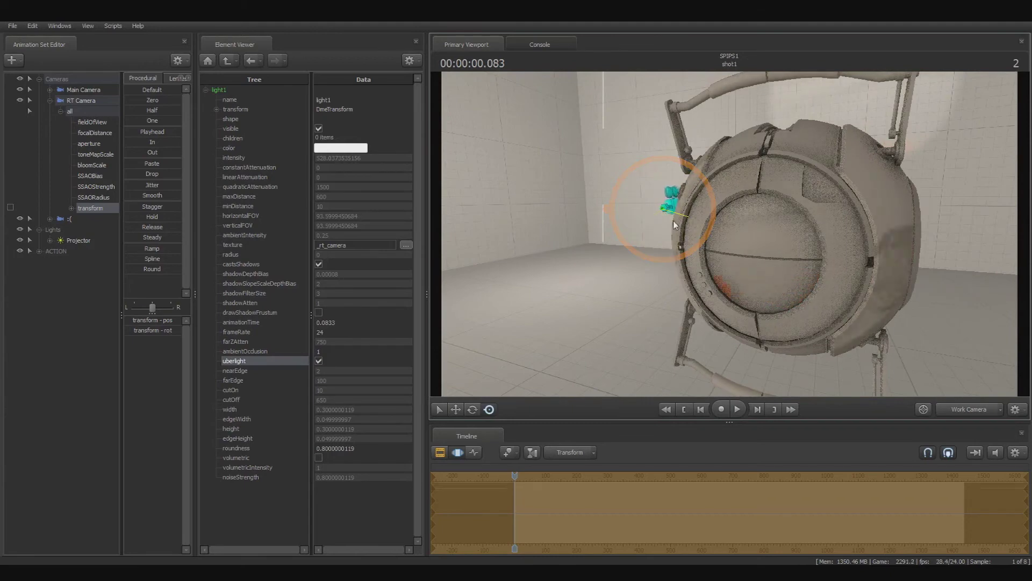
pyautogui.press('s')
pyautogui.press('w')
pyautogui.press('a')
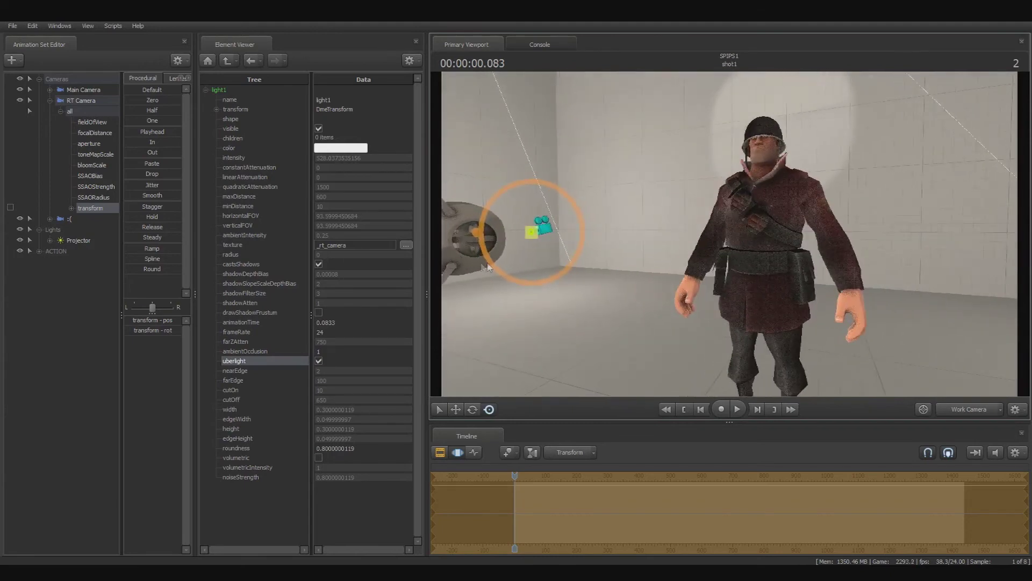
# Position and aim the RT Camera at the soldier to feed his image onto the sphere's eye.
pyautogui.moveTo(532, 232); pyautogui.dragTo(717, 158)
pyautogui.press('s')
pyautogui.press('w')
pyautogui.press('a')
pyautogui.press('t')
pyautogui.press('s')
pyautogui.press('w')
pyautogui.moveTo(731, 195); pyautogui.dragTo(730, 196)
pyautogui.press('s')
pyautogui.moveTo(766, 237); pyautogui.dragTo(500, 235)
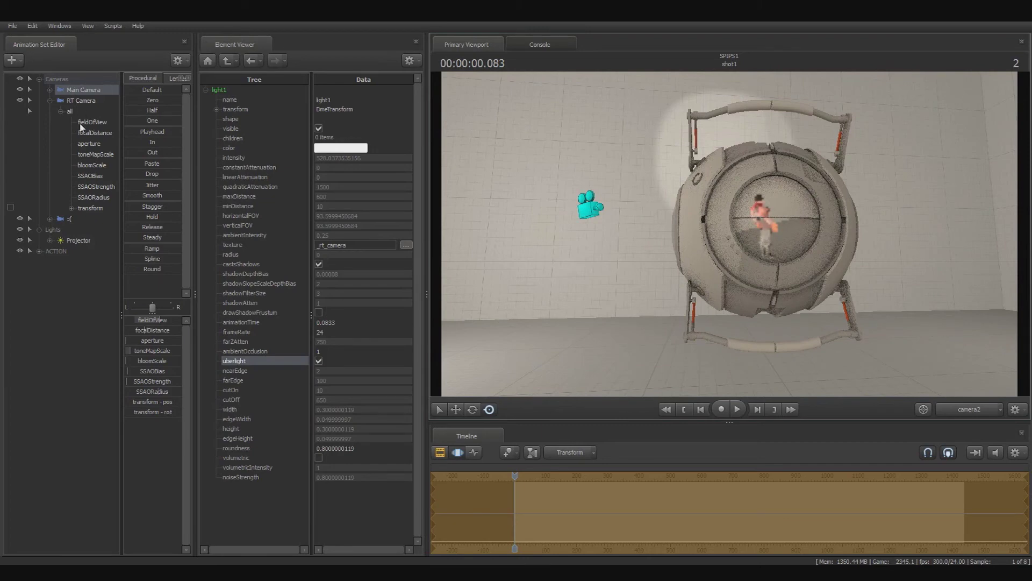
# Raise the RT Camera's aperture and switch the timeline to the Clip Editor.
pyautogui.click(88, 101)
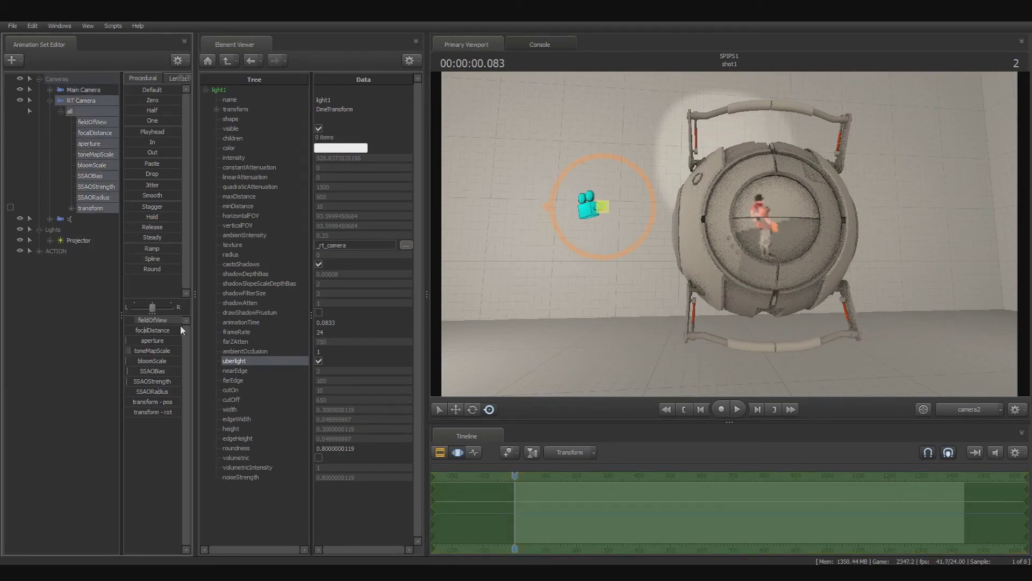
pyautogui.click(160, 340)
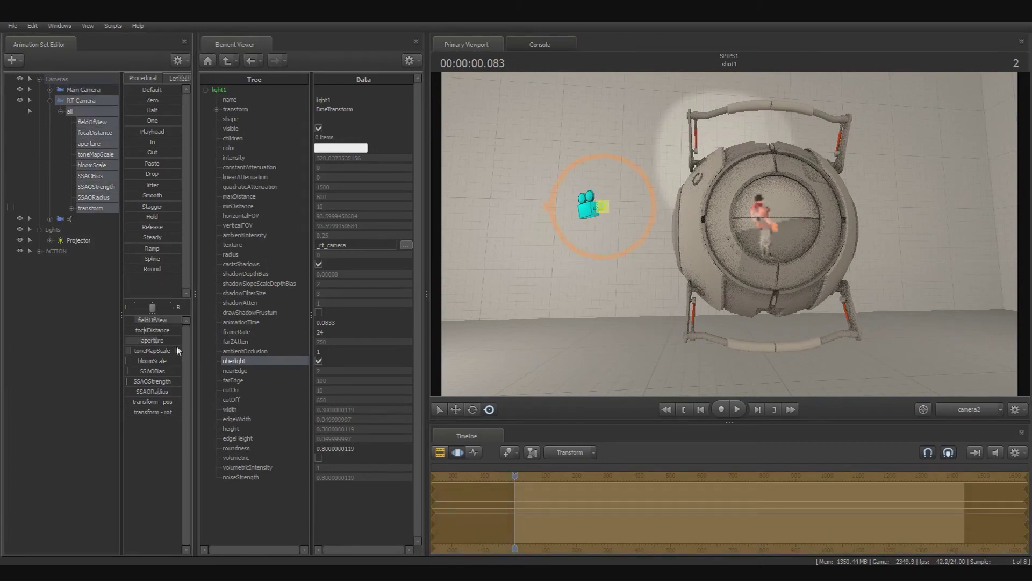
pyautogui.press('F3')
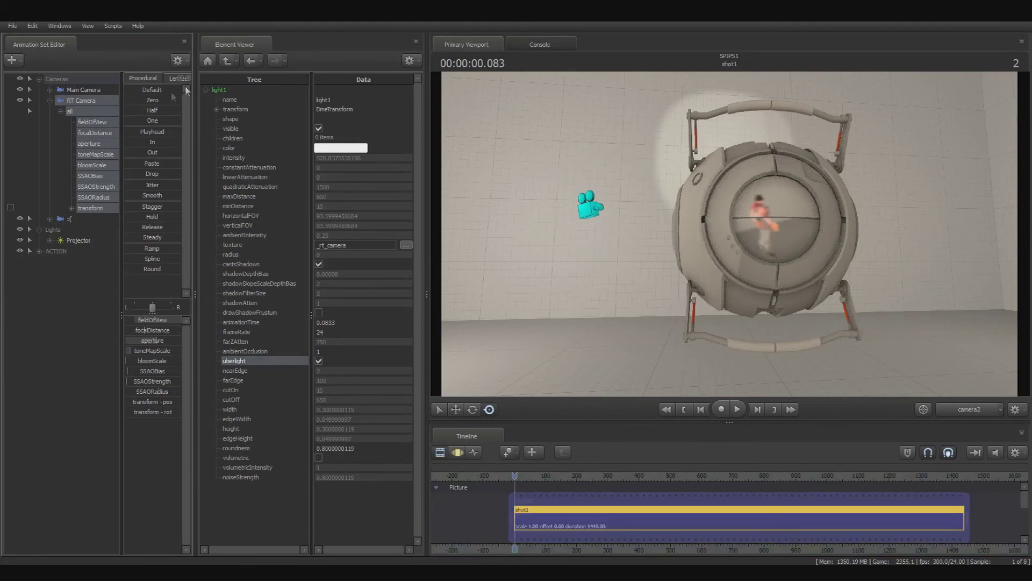
# Preview the scene through the RT Camera, then return to the Main Camera view and the Motion Editor.
pyautogui.click(81, 90)
pyautogui.moveTo(90, 101); pyautogui.dragTo(757, 233)
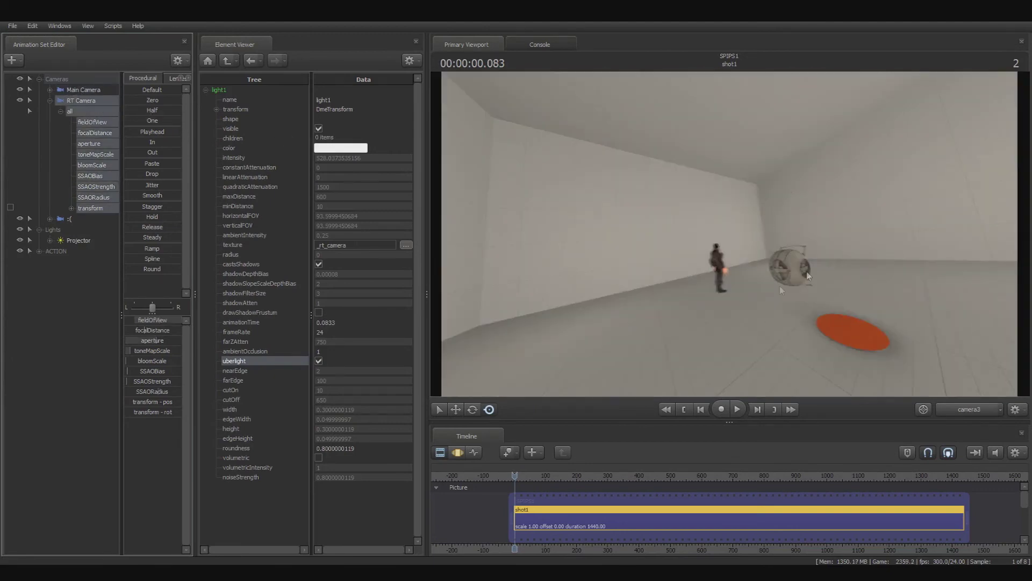
pyautogui.click(86, 90)
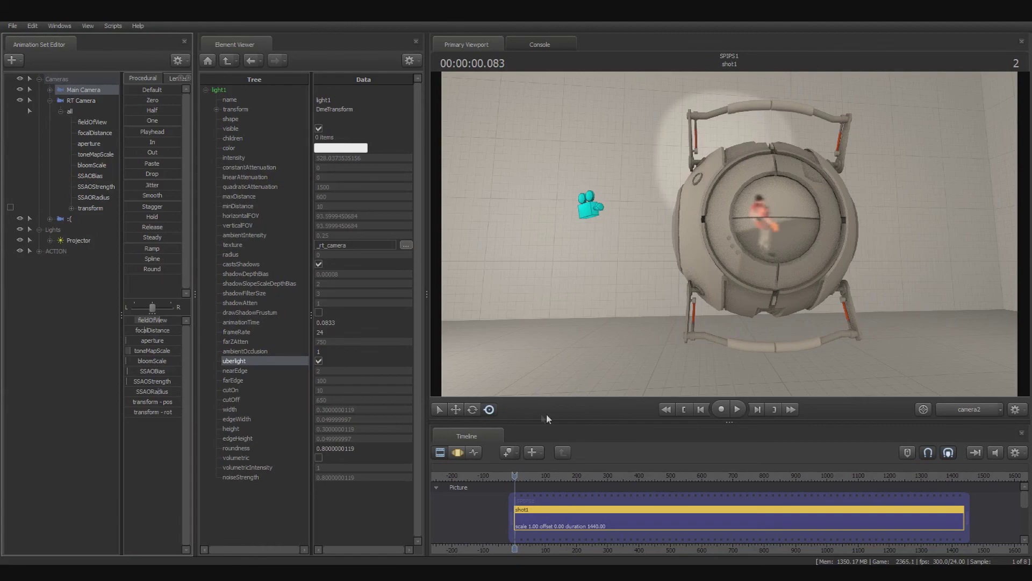
pyautogui.click(457, 453)
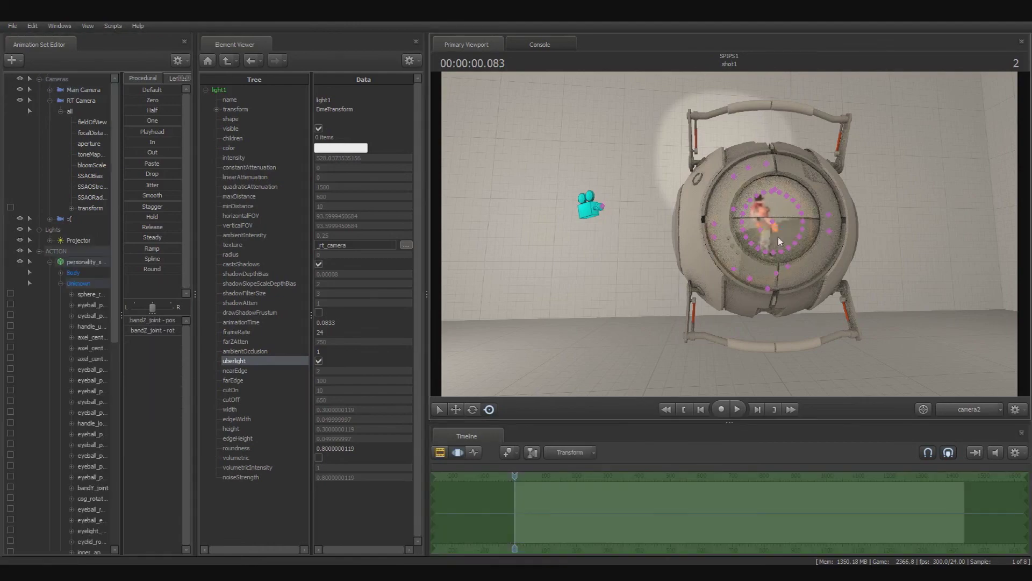